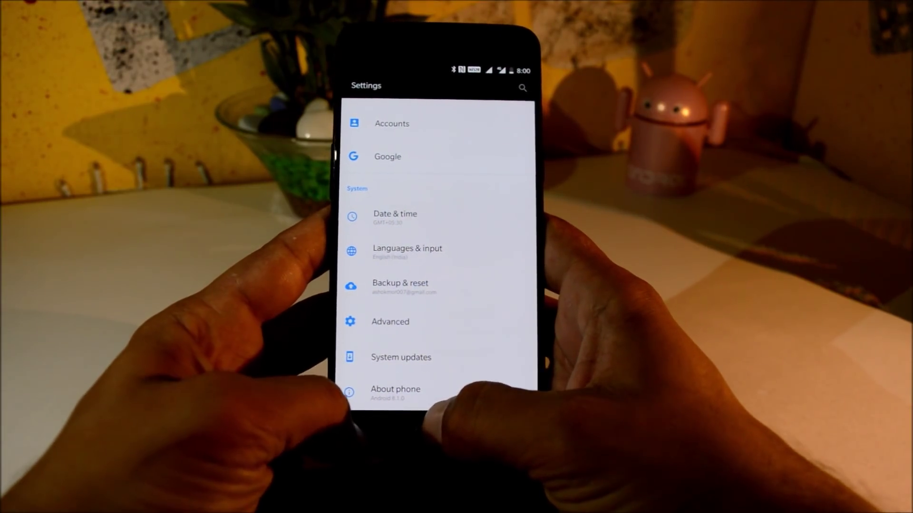
Step: Show the recent-apps switcher with the Gallery, Opera VPN and Settings cards
key("alt+Tab")
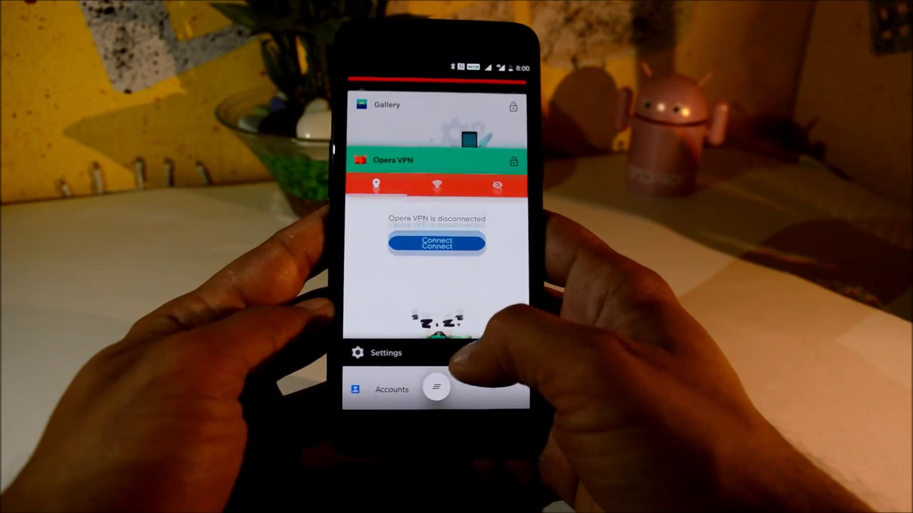
left_click_drag(490, 142, 491, 185)
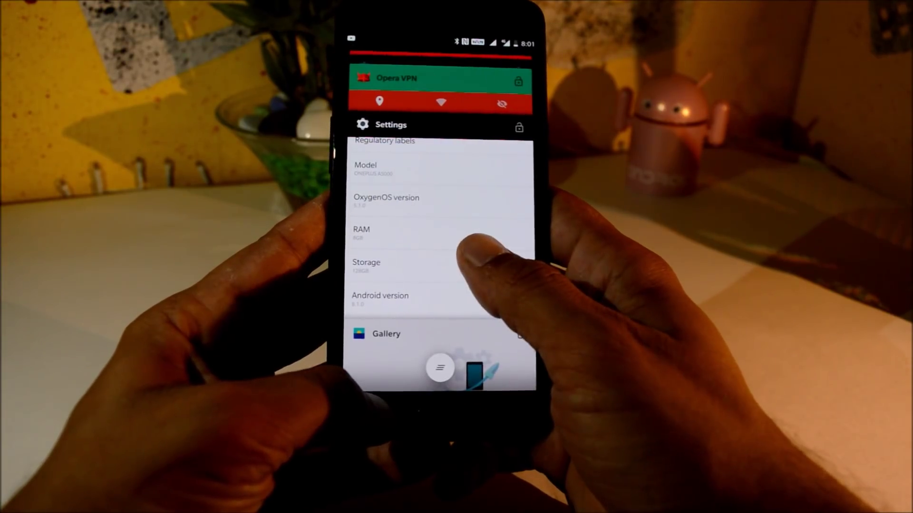
left_click(468, 246)
Step: Search Settings for 'gam' and open the Gaming mode result
key("Escape")
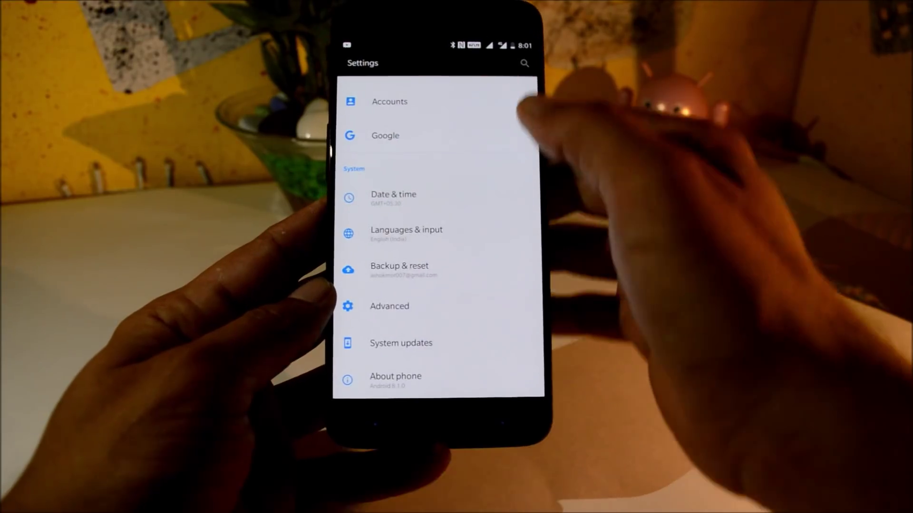
left_click(524, 63)
key("Escape")
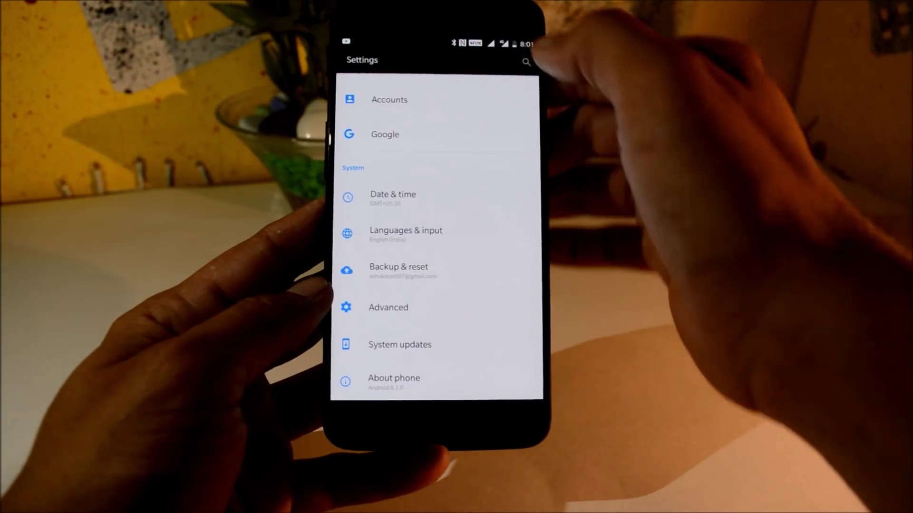
left_click(525, 63)
type("gam")
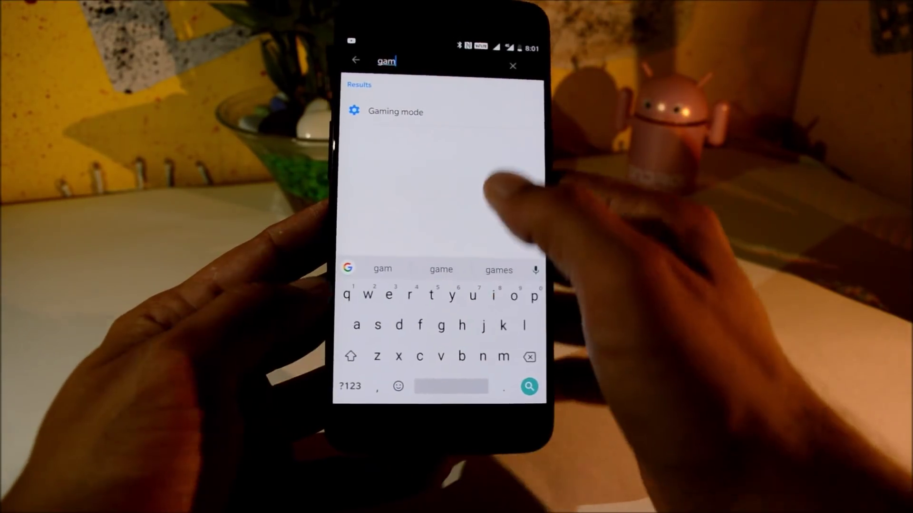
left_click(396, 112)
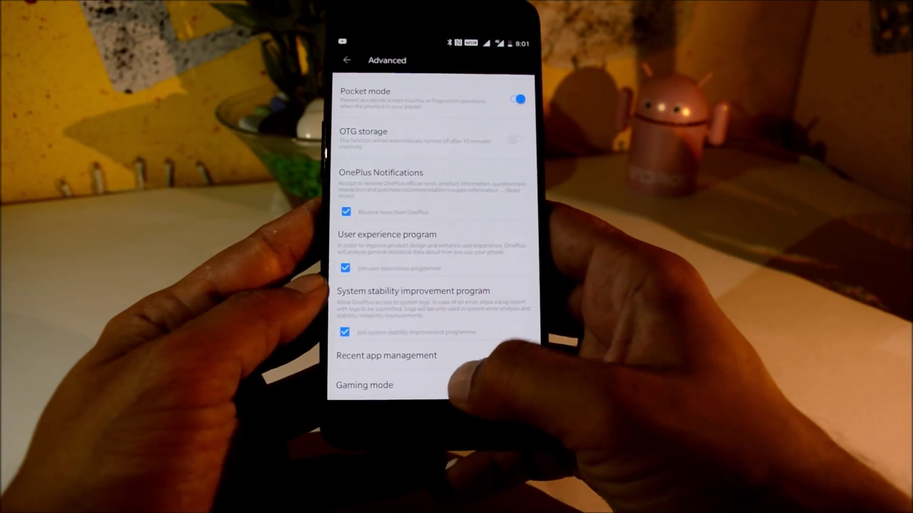
Step: In Gaming mode settings, turn on Disable automatic brightness and Block notifications
left_click(464, 385)
left_click(517, 261)
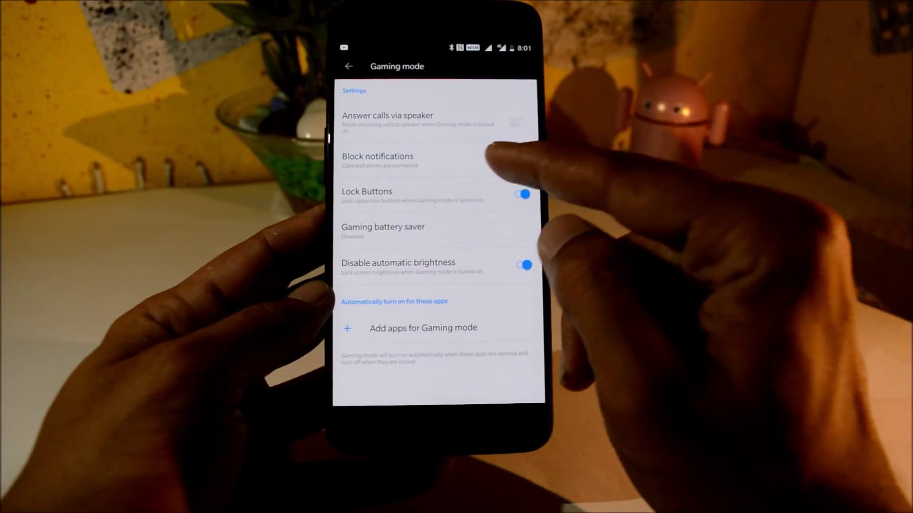
left_click(524, 158)
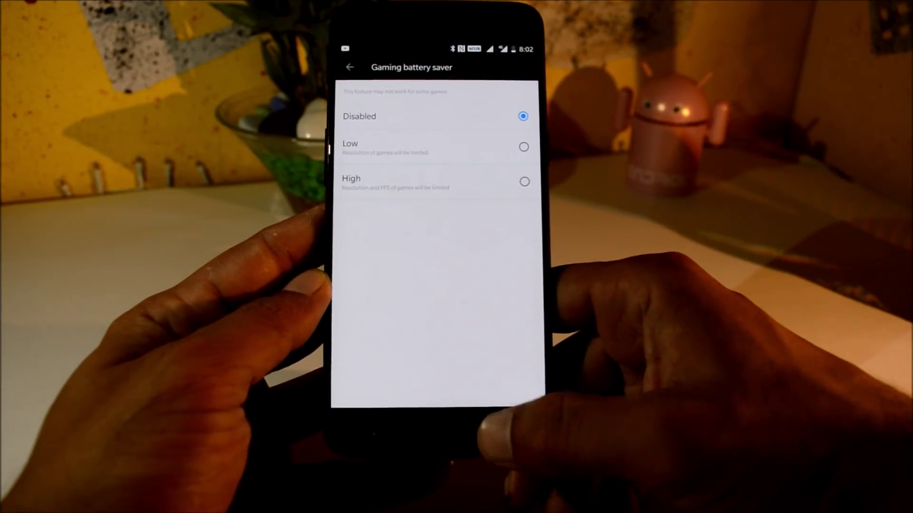
Step: Return to the Gaming mode settings page, then back to Advanced settings
left_click(500, 428)
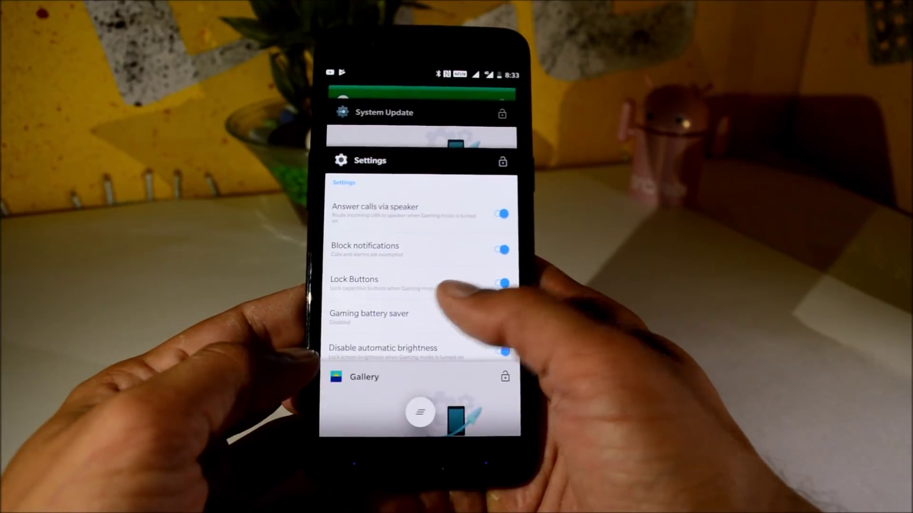
left_click(438, 295)
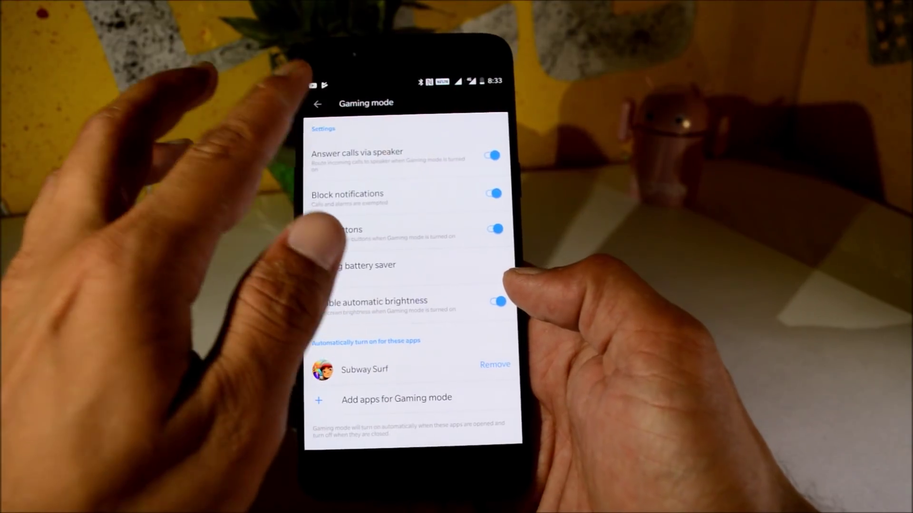
left_click(324, 102)
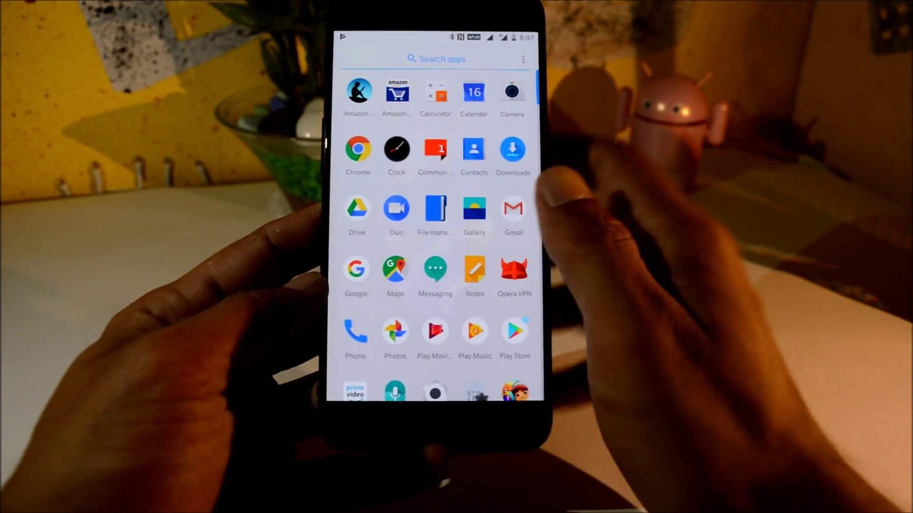
Step: Filter the app drawer search by the Tools, Social and Reading category tags
left_click(457, 59)
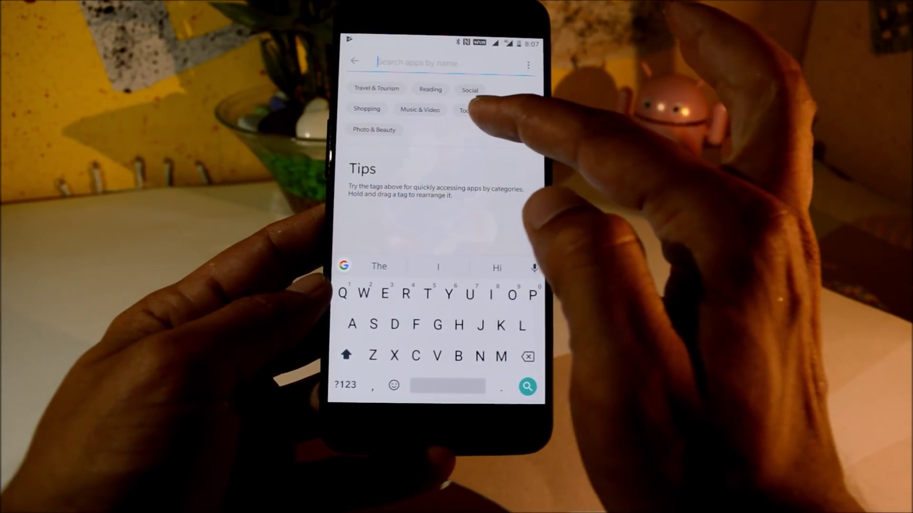
left_click(466, 109)
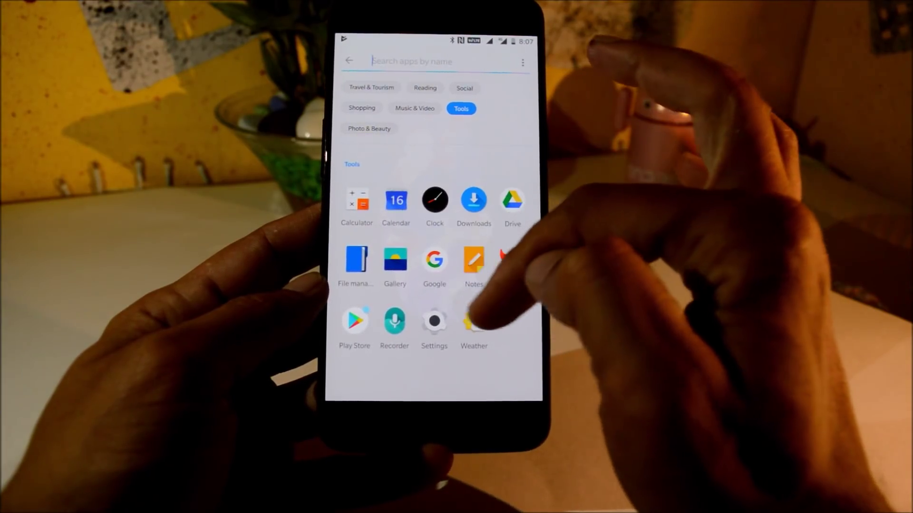
left_click(465, 89)
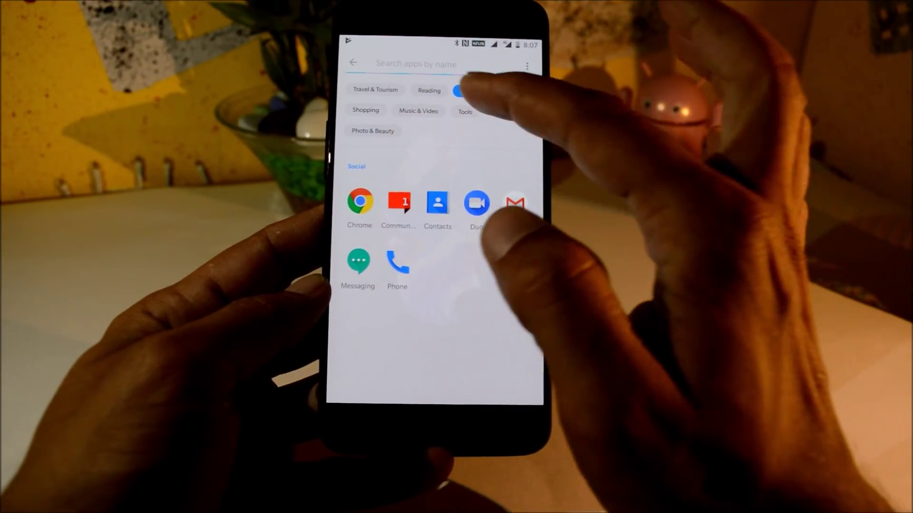
left_click(428, 90)
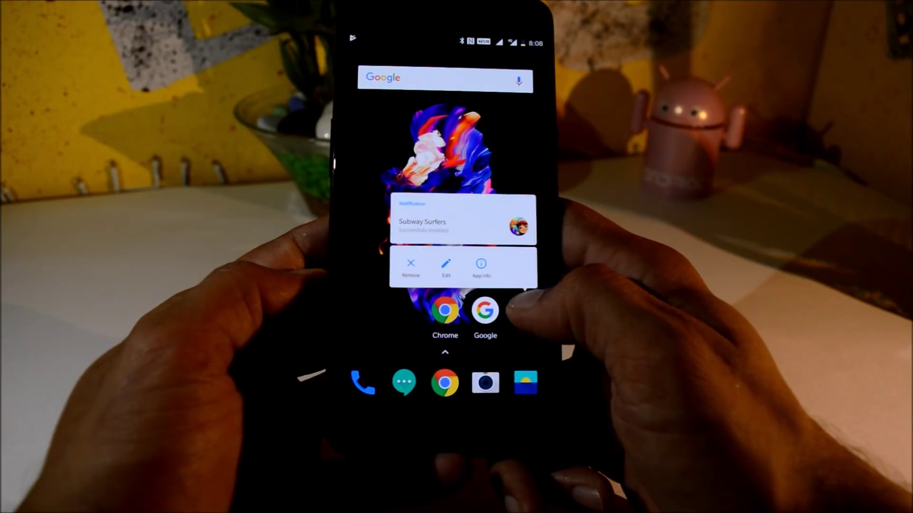
Step: Drop an app onto Google to create a folder, then open and close the app drawer
left_click_drag(485, 296, 487, 313)
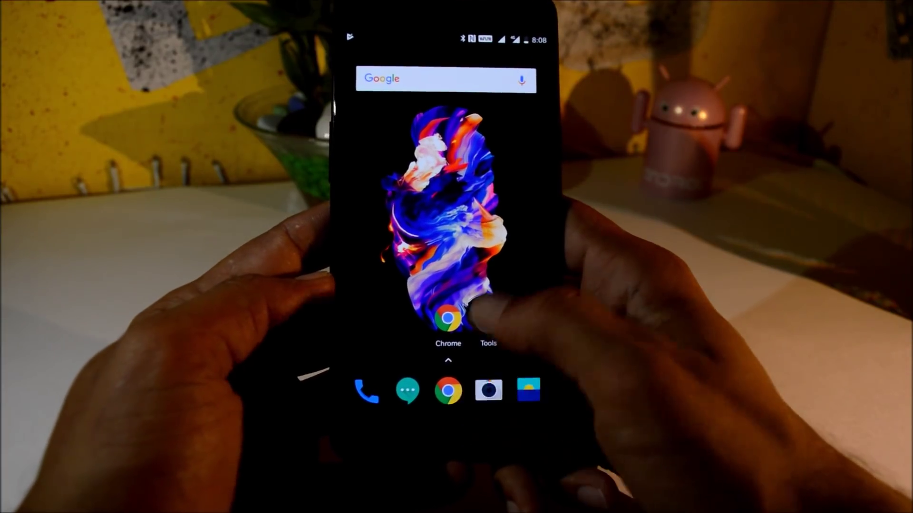
left_click_drag(489, 321, 500, 255)
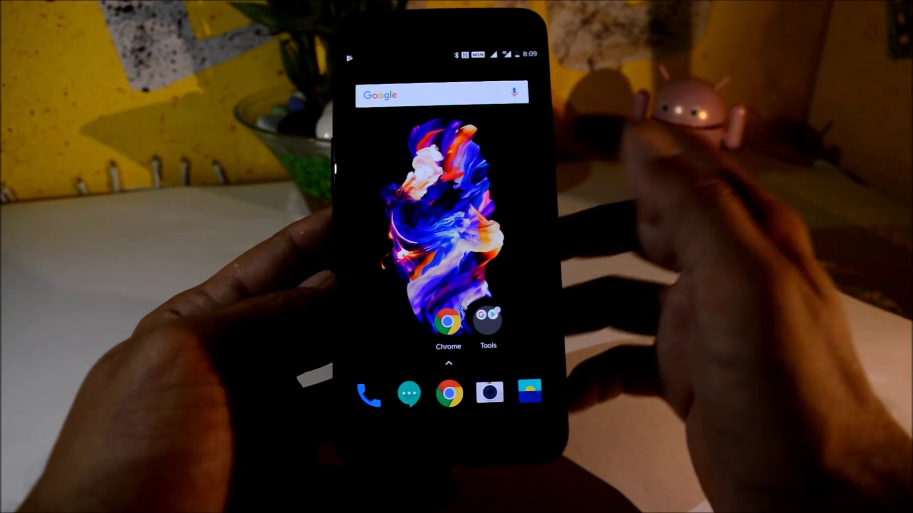
left_click_drag(475, 400, 456, 178)
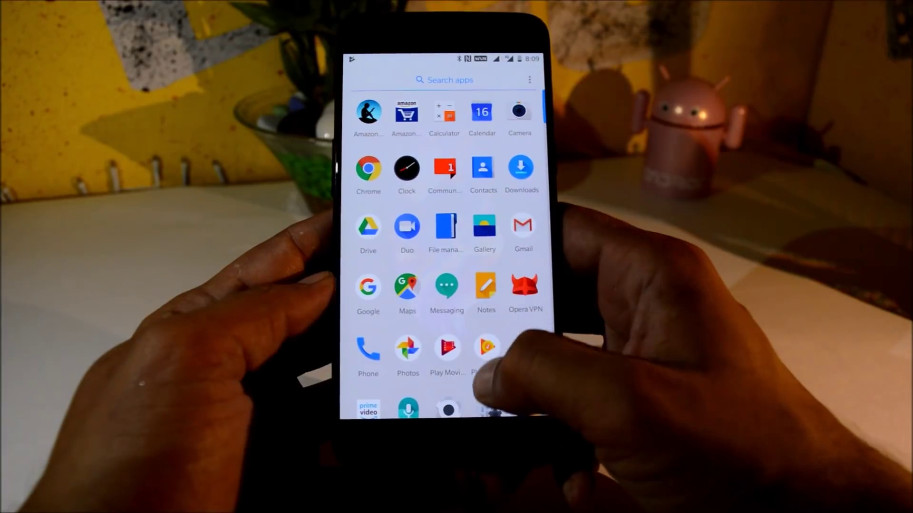
scroll(513, 271, "down", 1)
scroll(514, 267, "up", 2)
left_click_drag(489, 300, 485, 400)
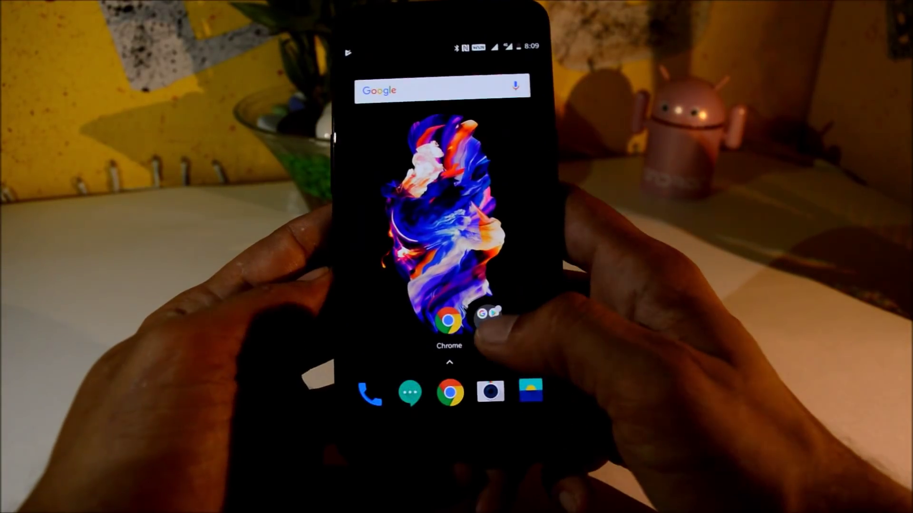